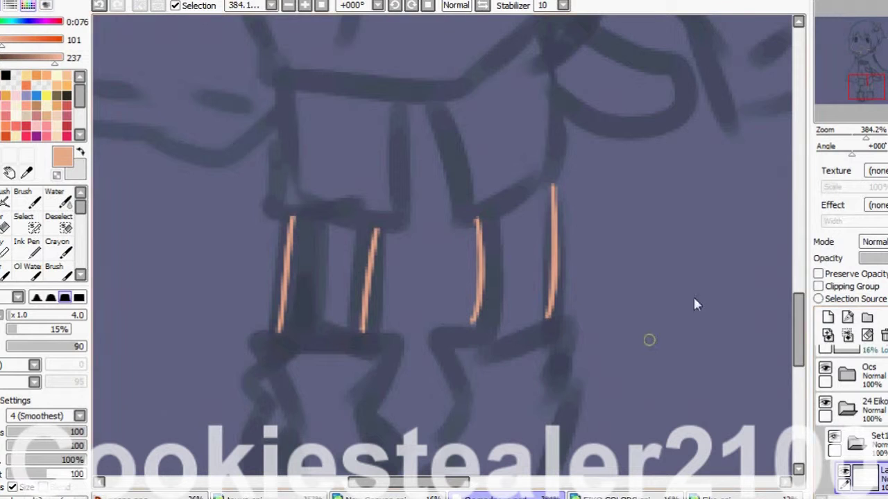
Paint the legs, neck and face in the pale cream skin colour inside the orange outlines.
mouse_move(516, 208)
left_mouse_down()
mouse_move(516, 305)
mouse_move(537, 229)
left_mouse_up()
mouse_move(305, 215)
left_mouse_down()
mouse_move(292, 289)
mouse_move(342, 238)
left_mouse_up()
scroll(549, 97, "up", 5)
mouse_move(476, 77)
left_mouse_down()
mouse_move(505, 198)
mouse_move(578, 356)
mouse_move(519, 382)
mouse_move(515, 237)
mouse_move(448, 312)
mouse_move(331, 89)
mouse_move(336, 347)
mouse_move(395, 387)
mouse_move(391, 283)
mouse_move(456, 183)
mouse_move(521, 167)
left_mouse_up()
scroll(521, 166, "down", 5)
mouse_move(388, 194)
left_mouse_down()
mouse_move(421, 129)
mouse_move(287, 113)
left_mouse_up()
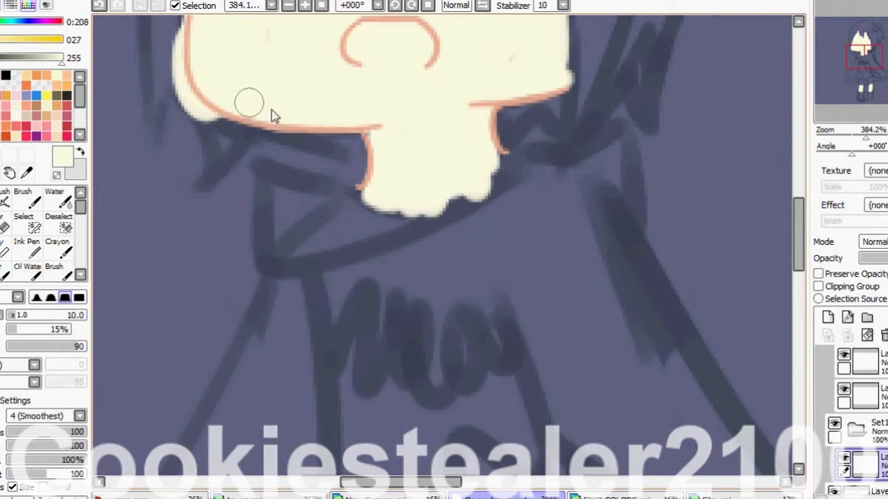
scroll(401, 434, "down", 5)
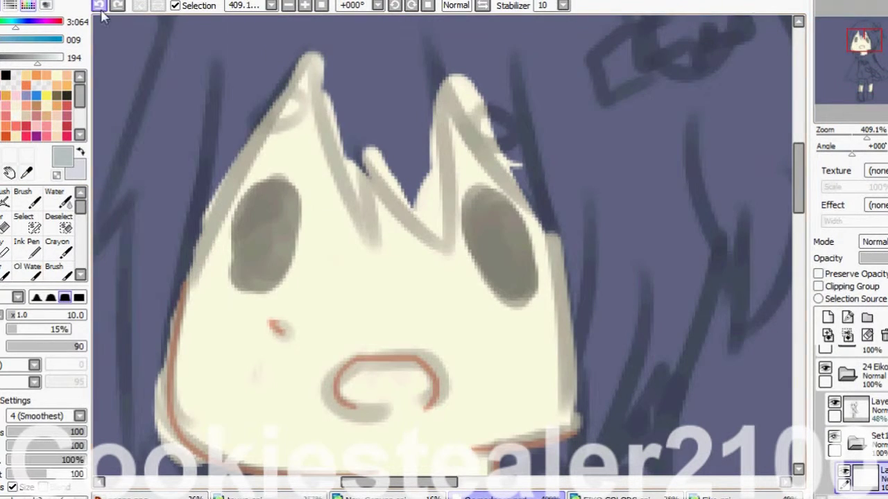
Outline the zigzag strands of the fringe in grey over the sketch, redoing strokes that miss the guide lines.
left_click_drag(298, 45, 358, 220)
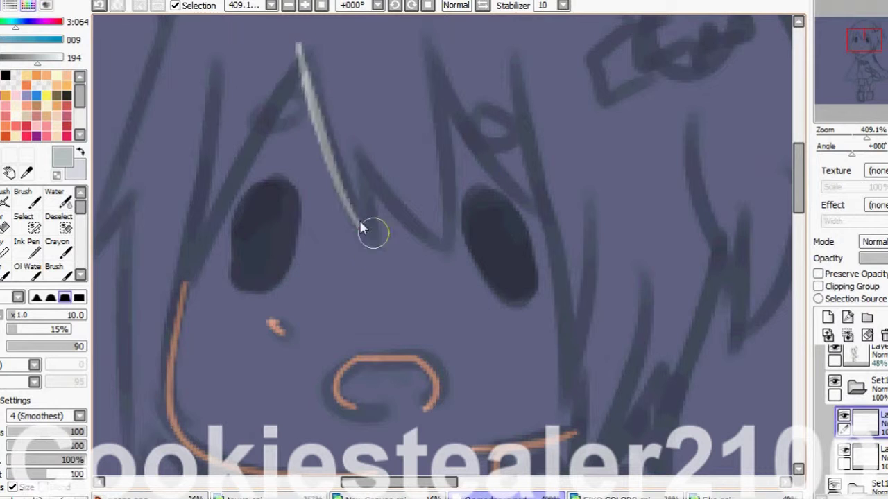
key("ctrl+z")
left_click_drag(300, 40, 369, 232)
left_click_drag(358, 105, 372, 249)
left_click_drag(365, 167, 448, 247)
left_click_drag(449, 247, 432, 35)
scroll(478, 348, "up", 3)
key("ctrl+z")
left_click_drag(470, 347, 445, 132)
mouse_move(461, 204)
left_mouse_down()
mouse_move(546, 271)
mouse_move(563, 321)
left_mouse_up()
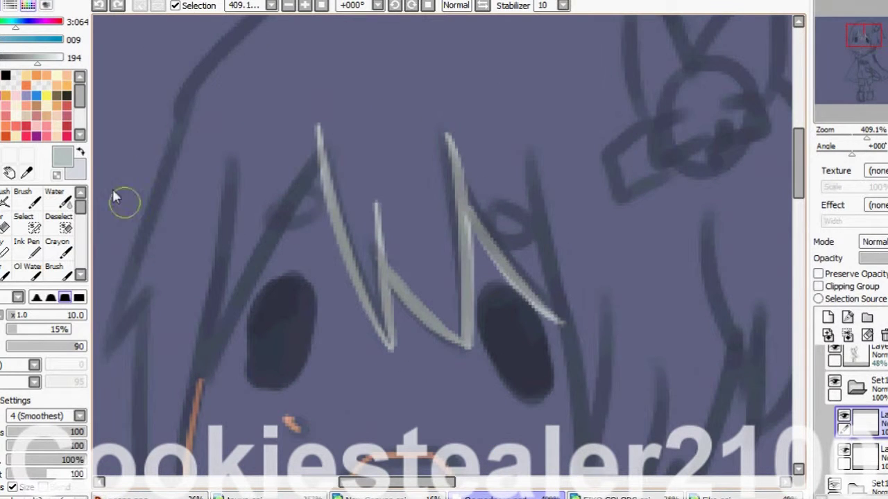
Outline the side locks framing the face, the oval eyebrows and the outer hair contour in grey.
scroll(322, 213, "down", 2)
left_click_drag(469, 139, 490, 242)
left_click_drag(510, 156, 503, 312)
left_click_drag(273, 111, 253, 233)
left_click_drag(226, 344, 258, 303)
left_click_drag(258, 303, 295, 125)
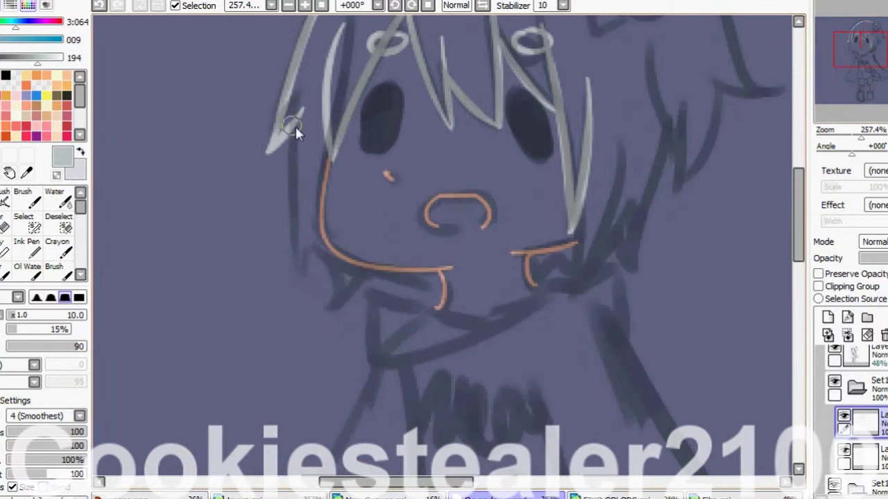
scroll(679, 186, "up", 4)
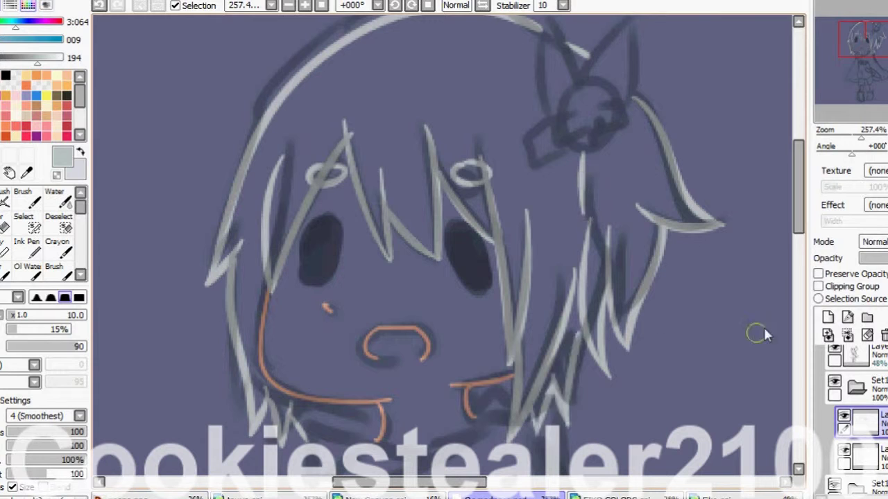
Clean up overlapping ends of the grey hair lines with a size 1 eraser and hide the sketch layer.
scroll(376, 163, "up", 4)
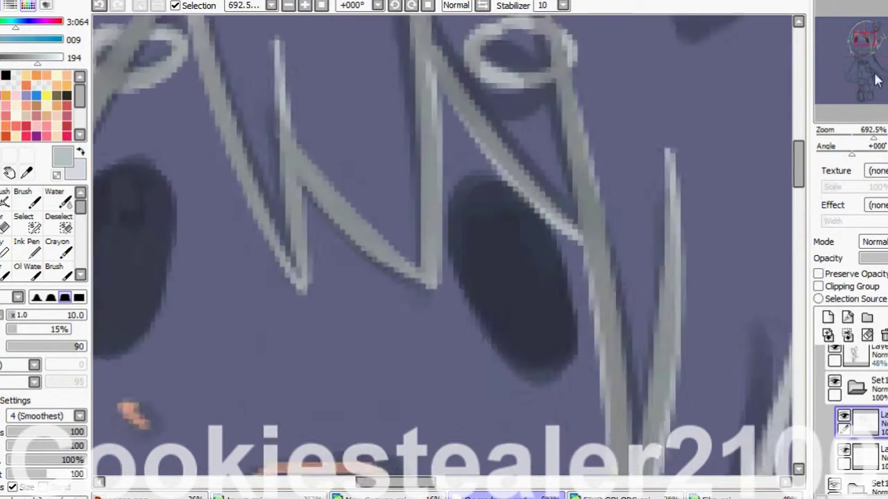
left_click(4, 226)
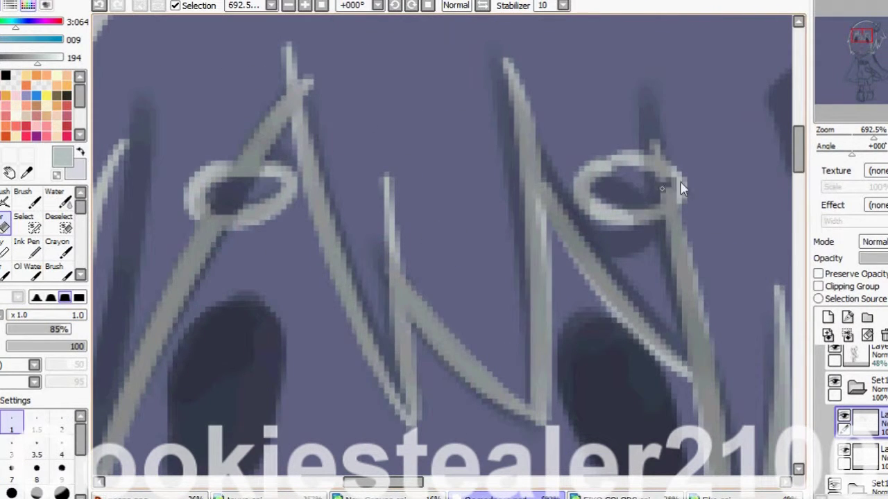
scroll(311, 98, "down", 5)
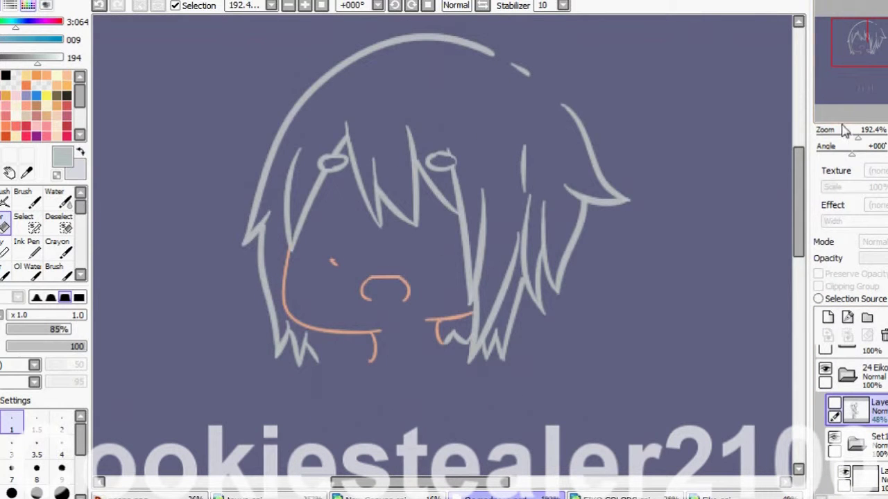
left_click_drag(858, 139, 863, 139)
scroll(361, 277, "up", 3)
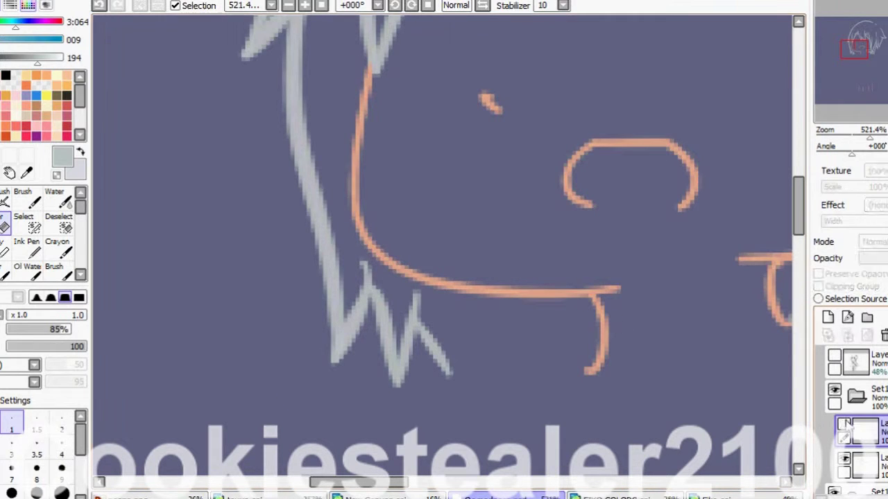
scroll(845, 444, "down", 2)
left_click(865, 371)
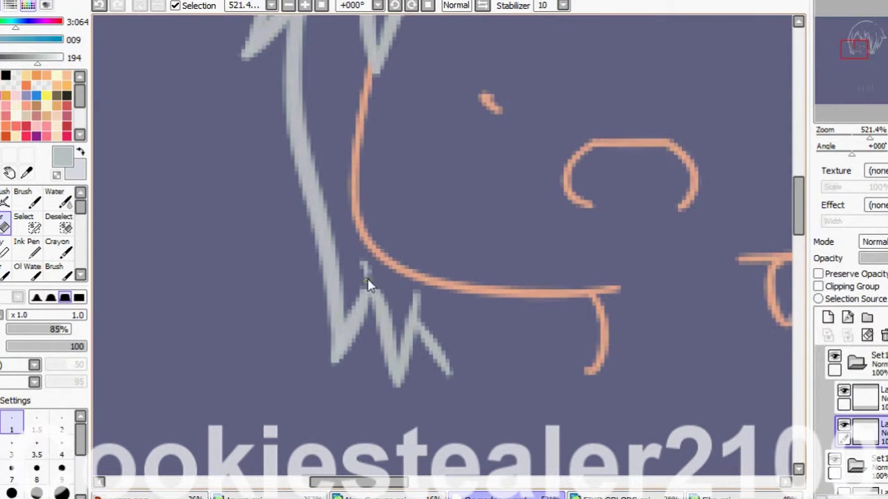
Fill the whole hair shape with pale lavender-grey beneath the line art, using a size 13 brush.
left_click(853, 138)
scroll(710, 252, "up", 2)
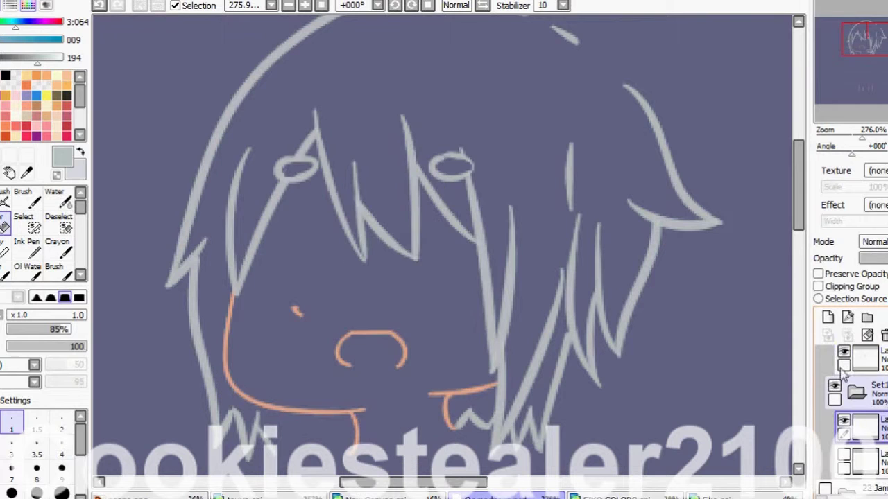
key("b")
mouse_move(339, 198)
left_mouse_down()
mouse_move(388, 122)
mouse_move(493, 244)
mouse_move(507, 162)
mouse_move(383, 88)
mouse_move(240, 254)
mouse_move(229, 161)
left_mouse_up()
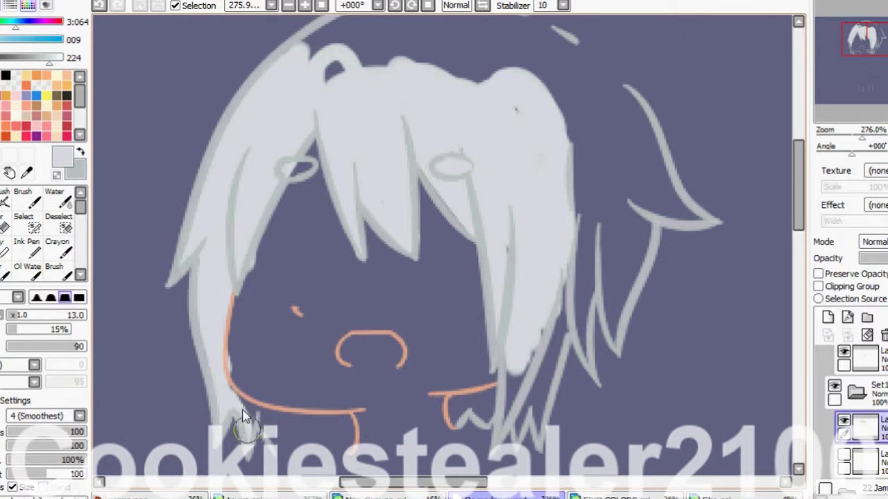
left_click_drag(866, 132, 875, 132)
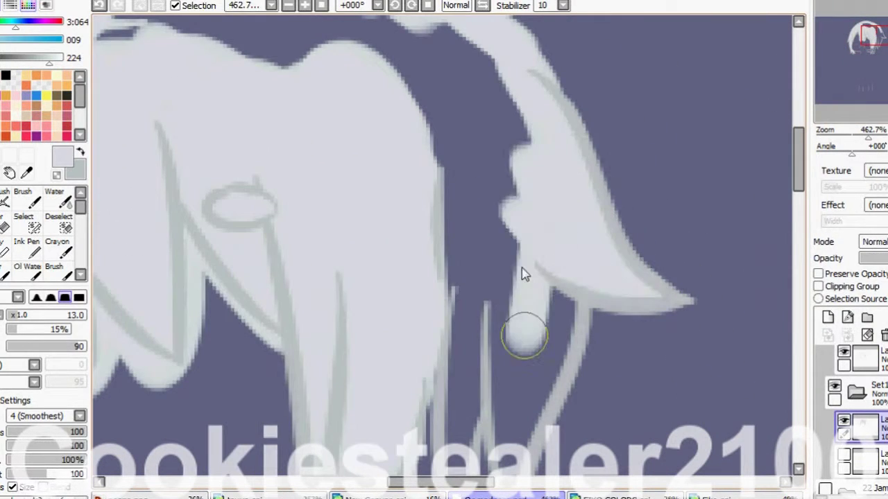
scroll(525, 274, "down", 3)
mouse_move(499, 222)
left_mouse_down()
mouse_move(528, 342)
mouse_move(583, 180)
mouse_move(665, 155)
mouse_move(610, 183)
mouse_move(559, 279)
mouse_move(510, 332)
mouse_move(510, 275)
mouse_move(436, 298)
left_mouse_up()
scroll(568, 229, "down", 3)
left_click_drag(867, 48, 881, 52)
mouse_move(721, 277)
left_mouse_down()
mouse_move(522, 175)
mouse_move(305, 159)
left_mouse_up()
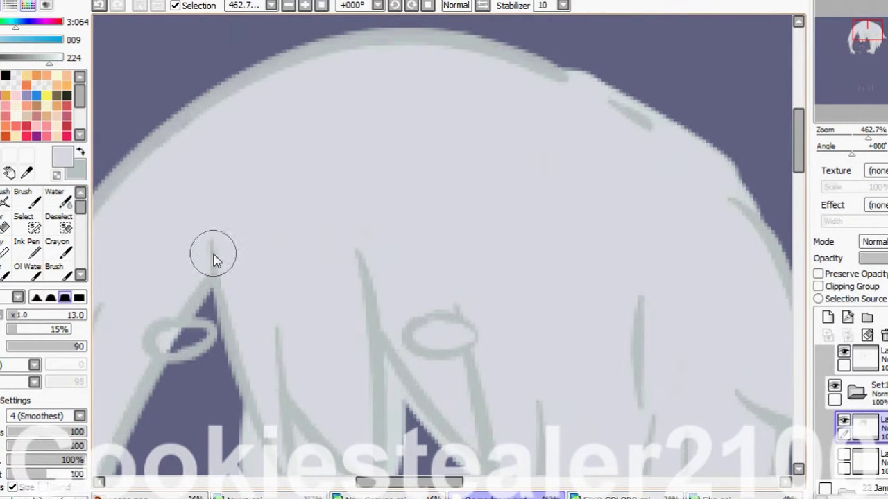
Erase the hair fill that spills past the fringe and side locks with a size 3 eraser.
key("e")
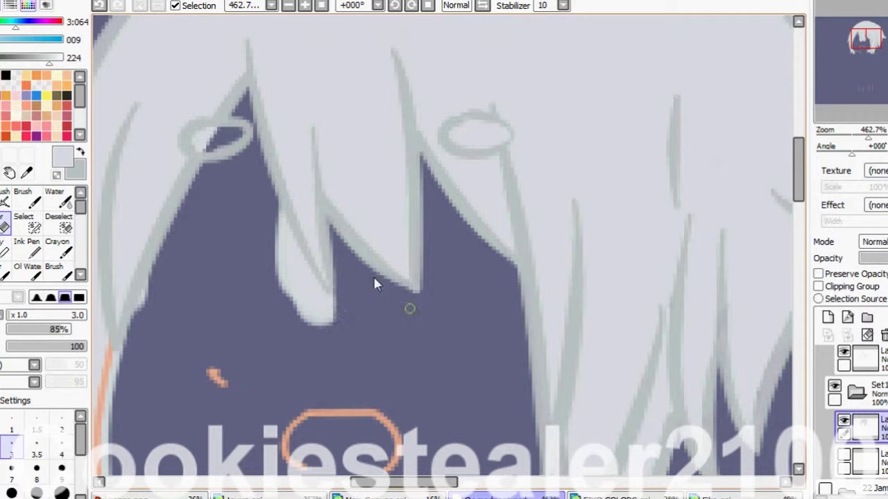
left_click_drag(172, 259, 375, 107)
left_click_drag(368, 74, 476, 396)
left_click(854, 25)
left_click_drag(855, 24, 506, 113)
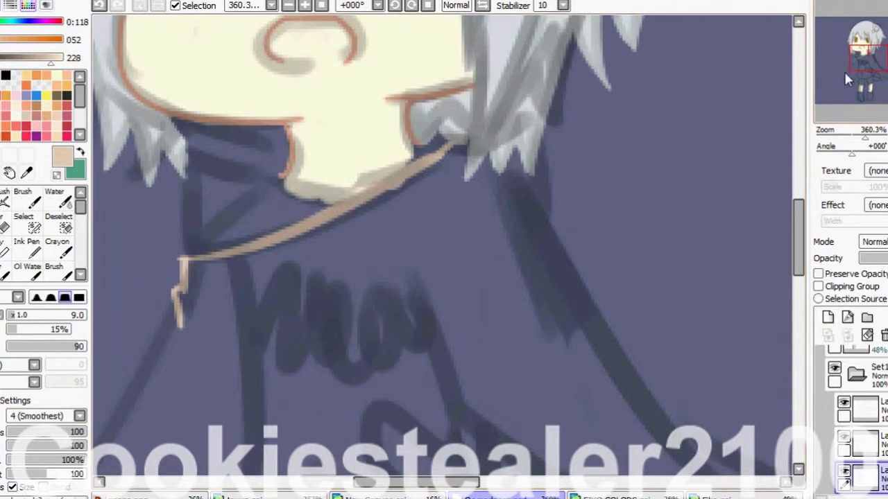
Outline the sweater's sleeve on the image's left side, its torso sides and its hem in beige with a size 9 brush.
left_click(846, 73)
left_click_drag(865, 137, 857, 138)
mouse_move(369, 188)
left_mouse_down()
mouse_move(308, 294)
mouse_move(437, 309)
left_mouse_up()
scroll(863, 375, "up", 1)
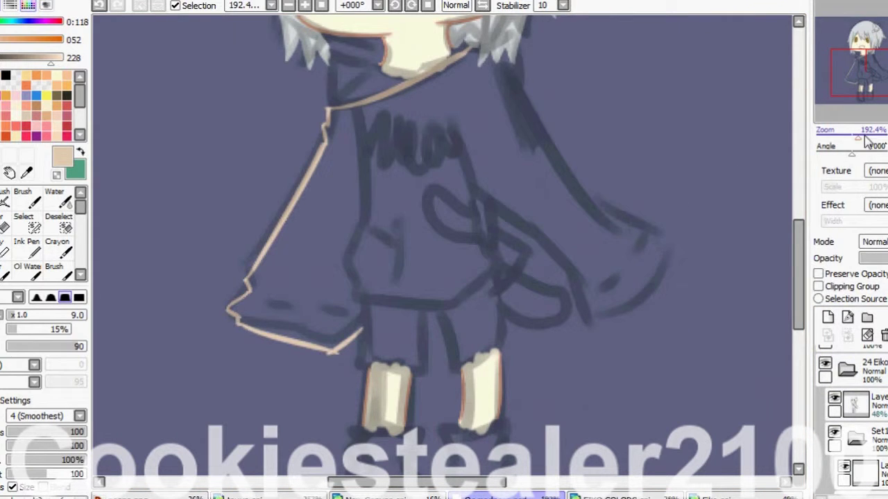
left_click_drag(867, 139, 862, 137)
left_click_drag(372, 163, 383, 305)
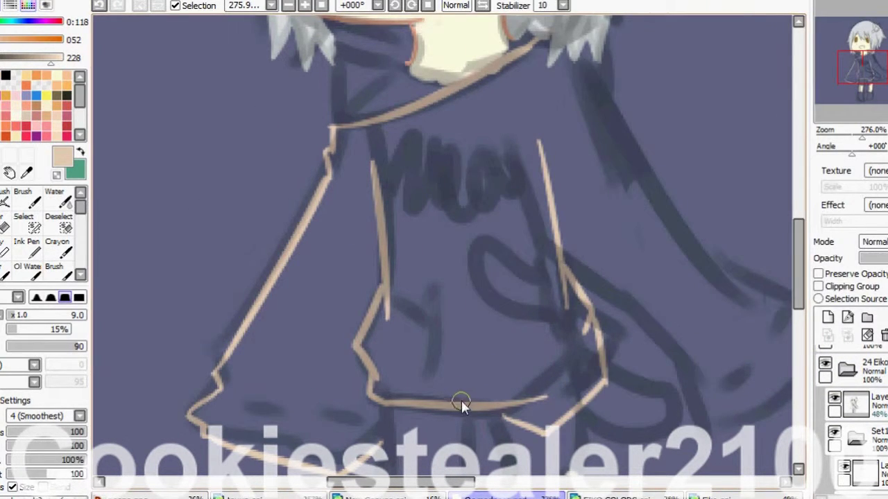
scroll(604, 247, "up", 1)
left_click_drag(845, 90, 850, 95)
left_click_drag(542, 164, 493, 191)
key("ctrl+z")
Hide the sketch, erase the neckline's excess beige beside the neck with a size 3 eraser, and show the sketch again.
left_click_drag(860, 82, 835, 43)
left_click(834, 397)
key("n")
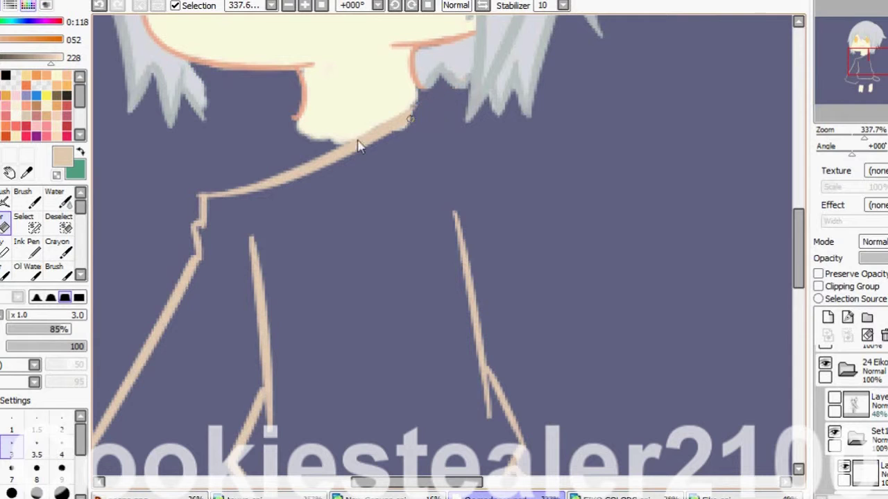
key("b")
scroll(443, 246, "down", 1)
left_click(835, 397)
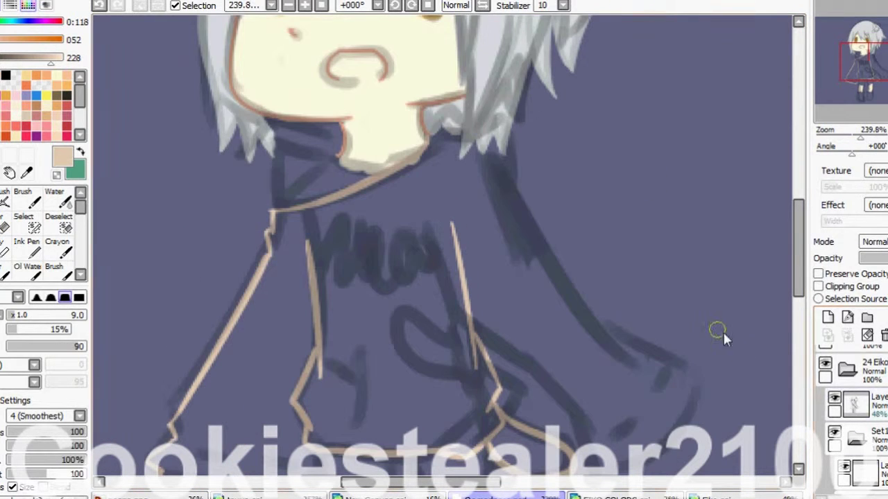
Draw the beige shoulder, the wide sleeve on the image's right side and the rounded tail below it.
scroll(451, 134, "up", 2)
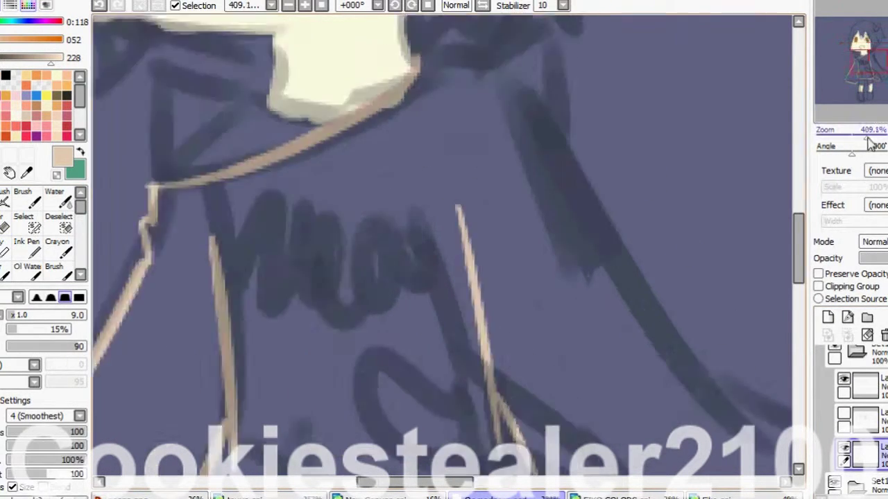
left_click_drag(300, 234, 459, 346)
scroll(485, 340, "down", 1)
left_click_drag(426, 69, 600, 422)
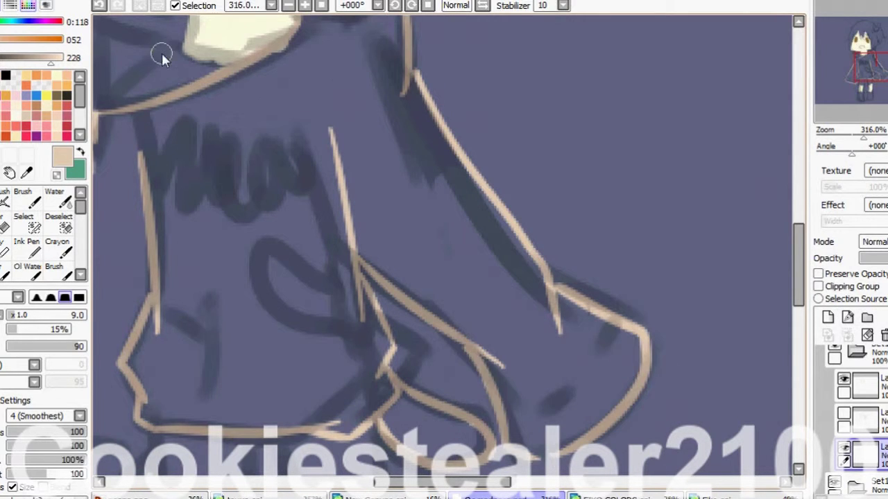
Add the green inner collar strap at the neck and the beige pointed flap beside the shoulder.
left_click_drag(845, 126, 836, 110)
scroll(479, 101, "up", 1)
mouse_move(456, 166)
left_mouse_down()
mouse_move(595, 182)
mouse_move(327, 267)
left_mouse_up()
key("ctrl+z")
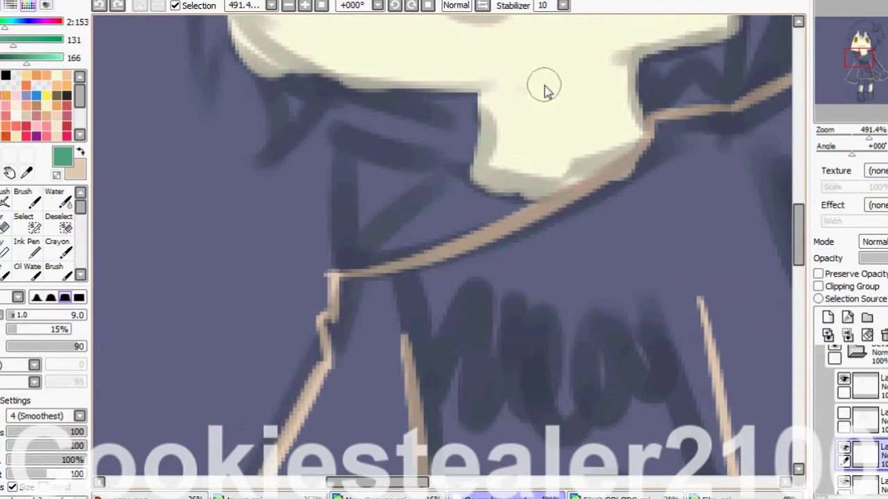
mouse_move(570, 184)
left_mouse_down()
mouse_move(455, 186)
mouse_move(325, 263)
mouse_move(610, 277)
mouse_move(728, 86)
left_mouse_up()
key("x")
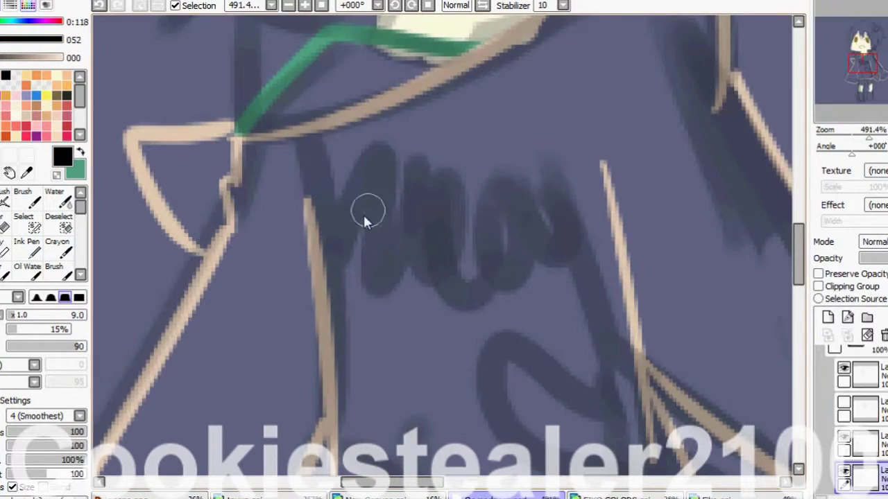
Letter "Meow" in black across the sweater's chest and draw a beige cat head with pointed ears below it.
left_click_drag(364, 217, 367, 174)
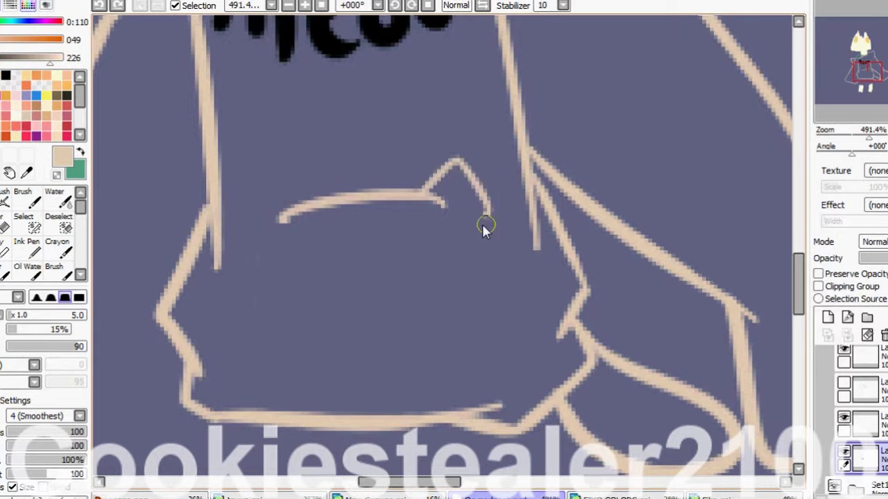
left_click_drag(484, 224, 472, 279)
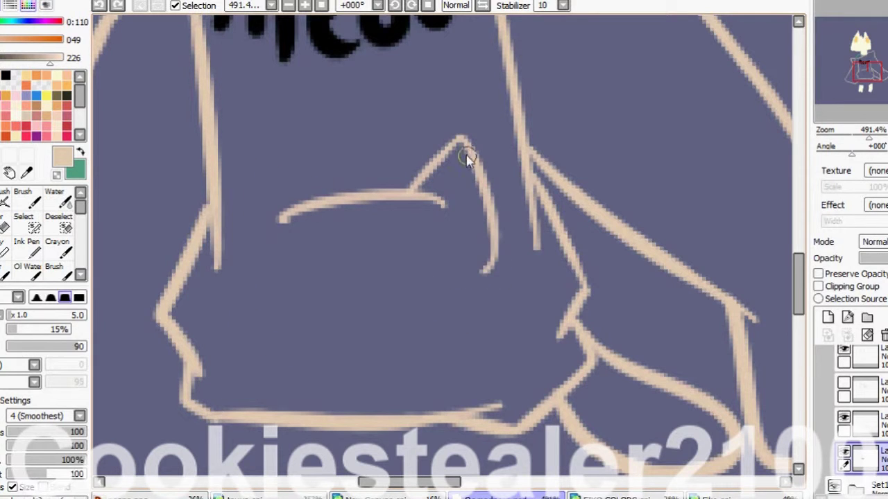
key("ctrl+z")
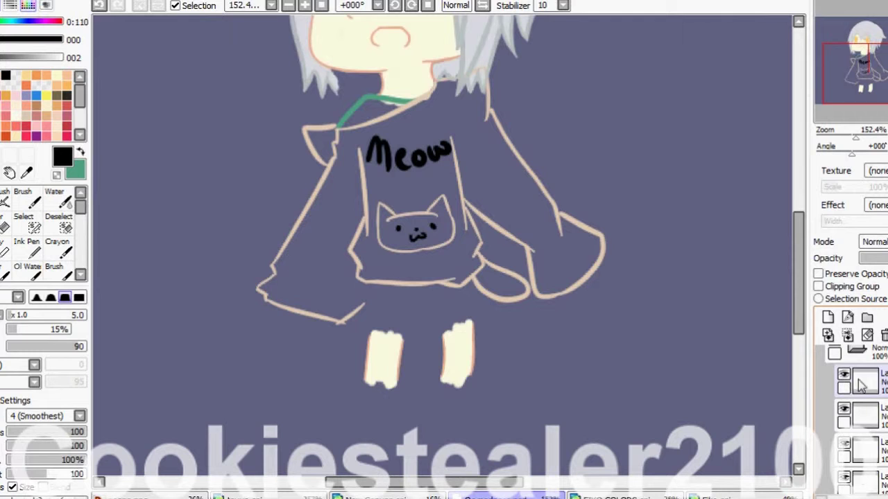
Paint the back hair between the side lock and the neck in light grey with jagged tips.
left_click(860, 397)
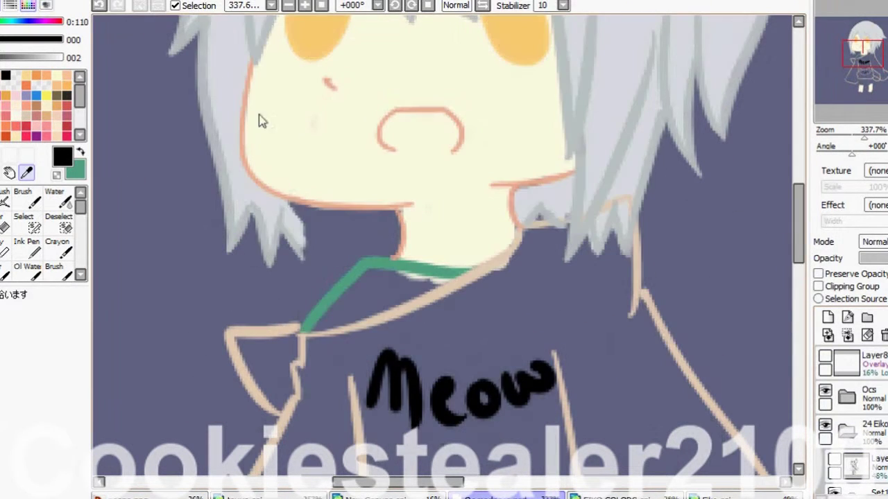
left_click(517, 224, "alt")
left_click_drag(305, 260, 349, 209)
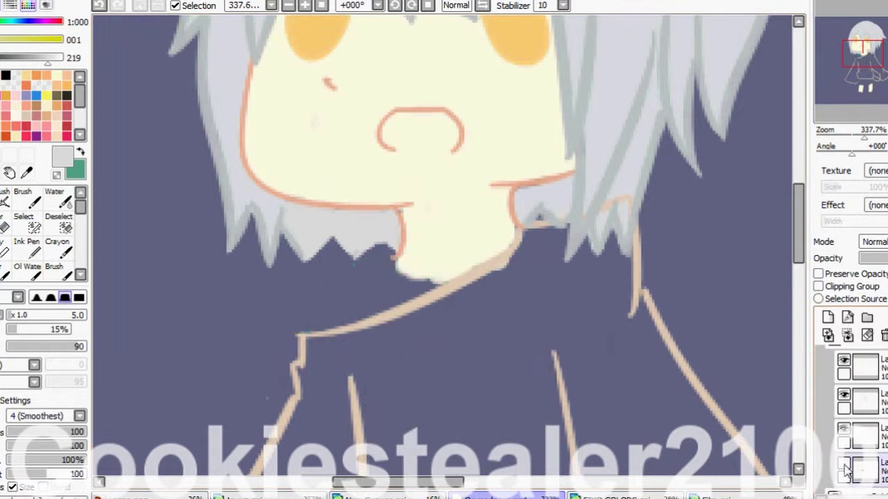
left_click(5, 222)
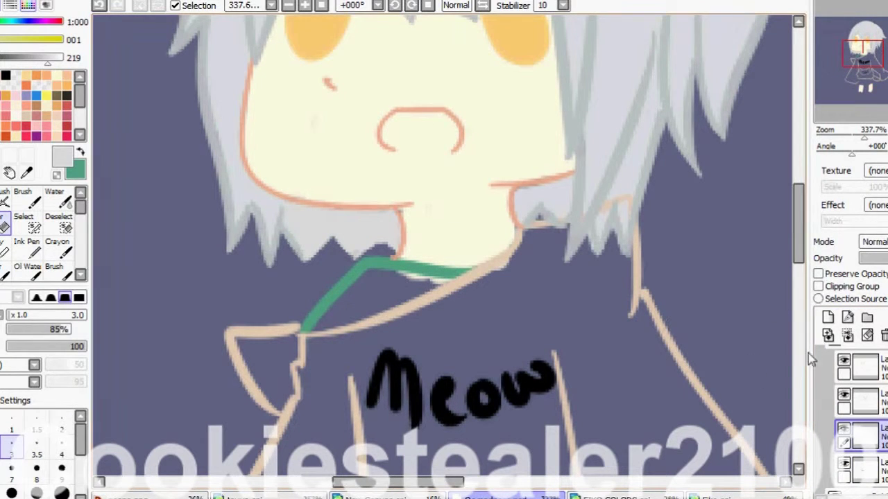
scroll(662, 324, "up", 2)
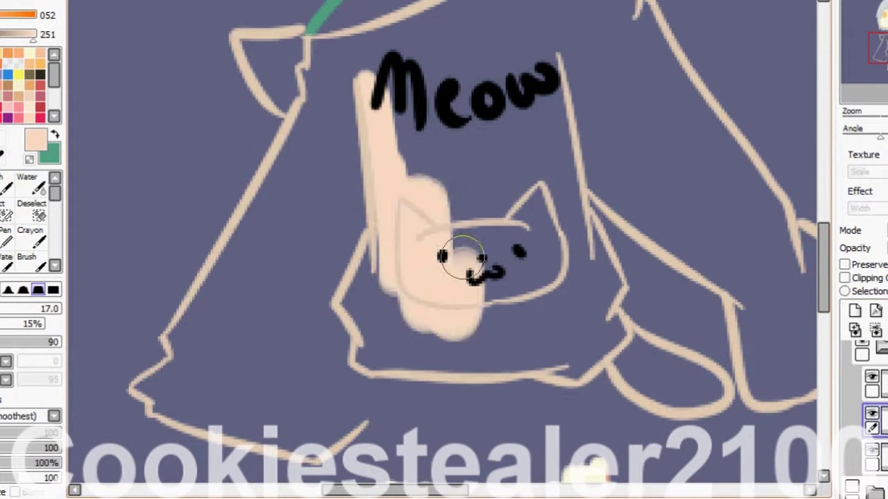
Fill the sweater's body, sleeves and tail with peach beneath the line art, using a size 17 brush.
mouse_move(470, 254)
left_mouse_down()
mouse_move(550, 210)
mouse_move(536, 134)
mouse_move(401, 193)
mouse_move(396, 74)
mouse_move(243, 46)
mouse_move(308, 172)
mouse_move(280, 167)
mouse_move(190, 329)
mouse_move(331, 217)
mouse_move(372, 309)
mouse_move(595, 334)
mouse_move(700, 383)
mouse_move(572, 365)
mouse_move(537, 344)
mouse_move(304, 313)
mouse_move(308, 443)
mouse_move(144, 394)
mouse_move(280, 411)
mouse_move(322, 287)
mouse_move(660, 212)
mouse_move(769, 295)
left_mouse_up()
left_click(865, 84)
mouse_move(652, 347)
left_mouse_down()
mouse_move(713, 321)
mouse_move(709, 279)
left_mouse_up()
scroll(624, 243, "up", 3)
mouse_move(550, 200)
left_mouse_down()
mouse_move(484, 250)
mouse_move(416, 139)
mouse_move(333, 132)
mouse_move(213, 198)
left_mouse_up()
Clean up the peach fill by erasing the paint that spills past the outline at the cuff of the sweater's wide sleeve.
key("n")
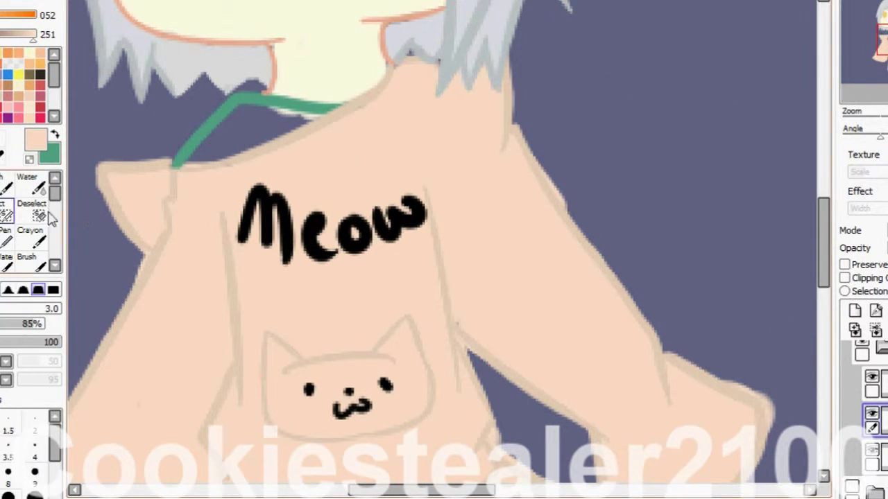
scroll(589, 121, "down", 5)
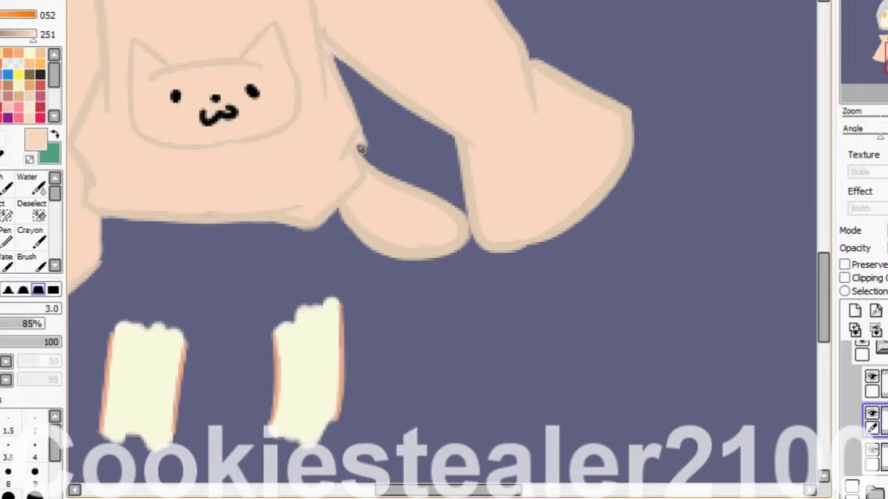
scroll(249, 235, "left", 5)
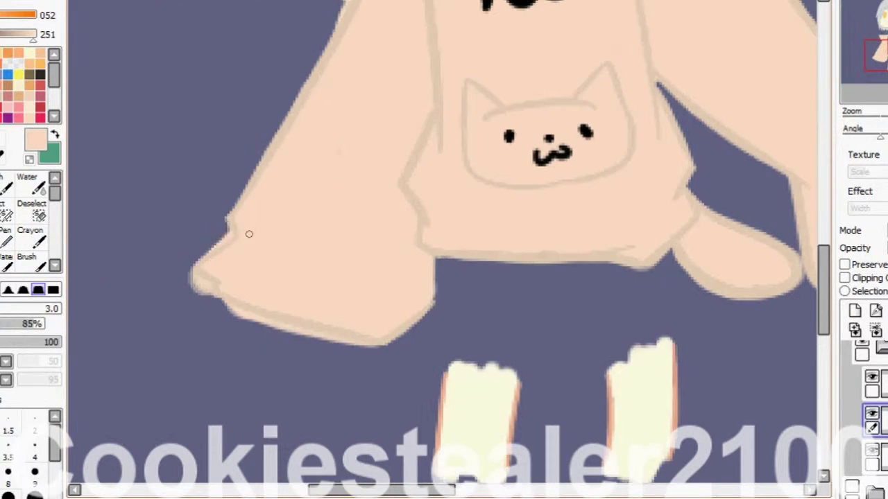
key("b")
key("e")
left_click_drag(212, 295, 245, 314)
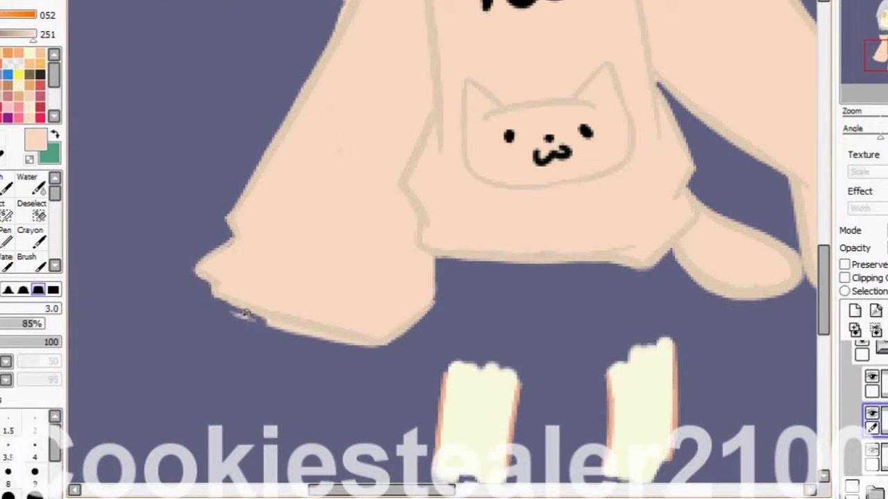
scroll(287, 140, "up", 3)
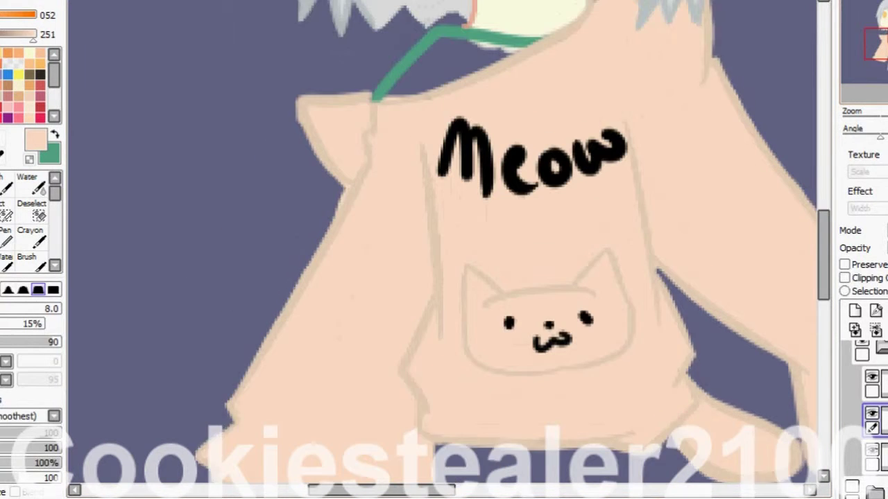
Fill the inner collar between the dark green strap and the sweater's neckline with a lighter green, using a size 8 brush.
key("Page_Up")
key("Page_Up")
key("b")
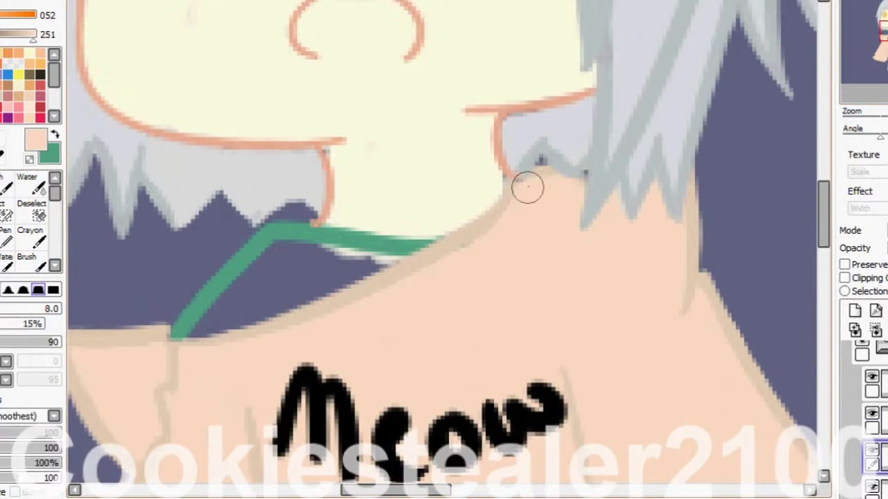
right_click(481, 224)
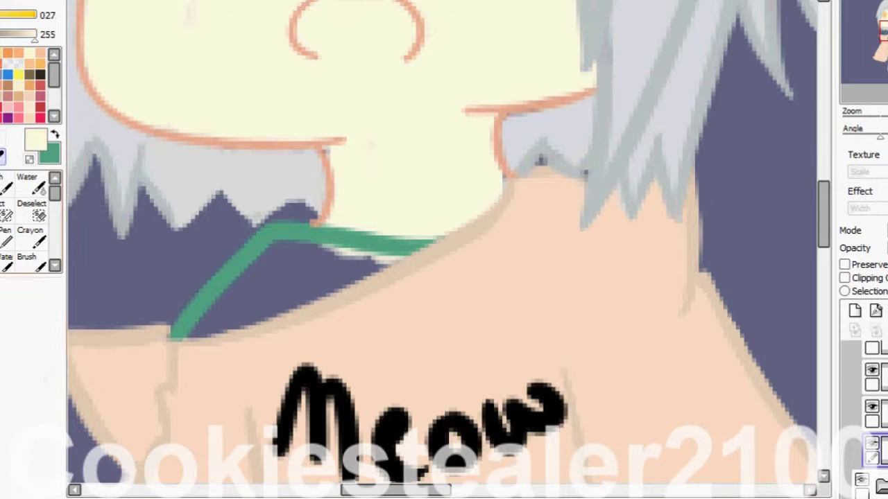
scroll(589, 101, "up", 3)
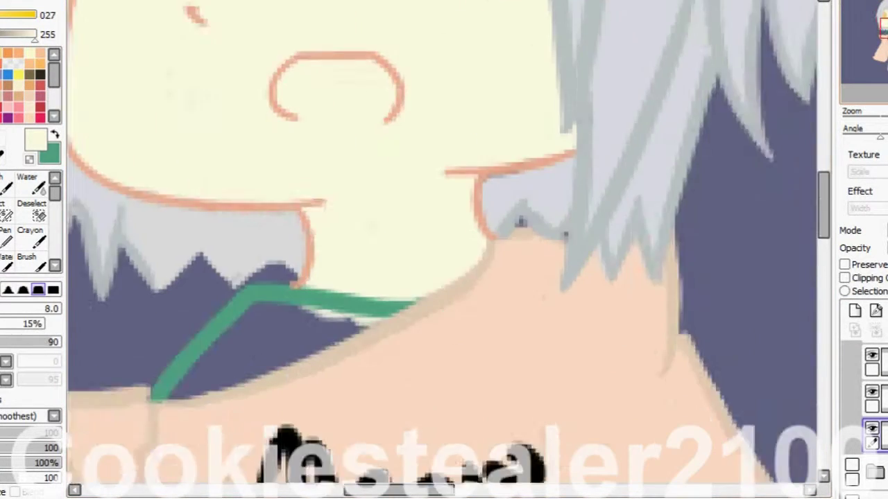
right_click(810, 406)
scroll(301, 192, "down", 3)
scroll(444, 250, "down", 2)
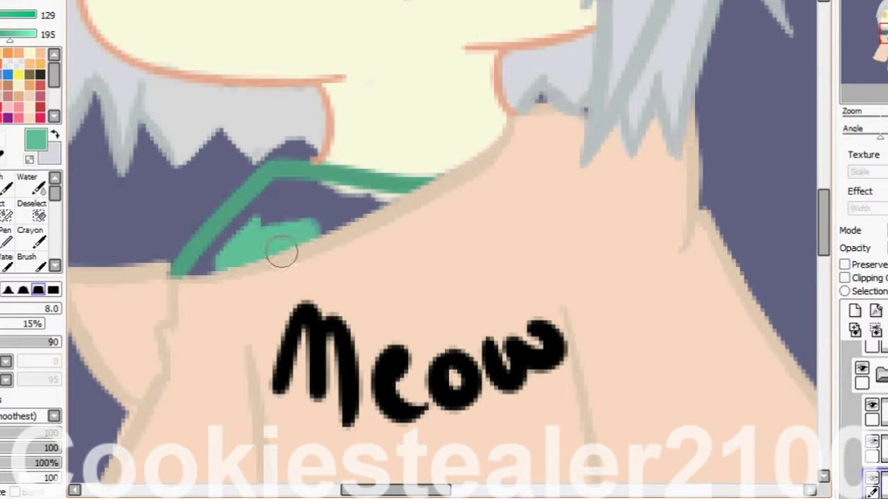
left_click_drag(282, 254, 205, 261)
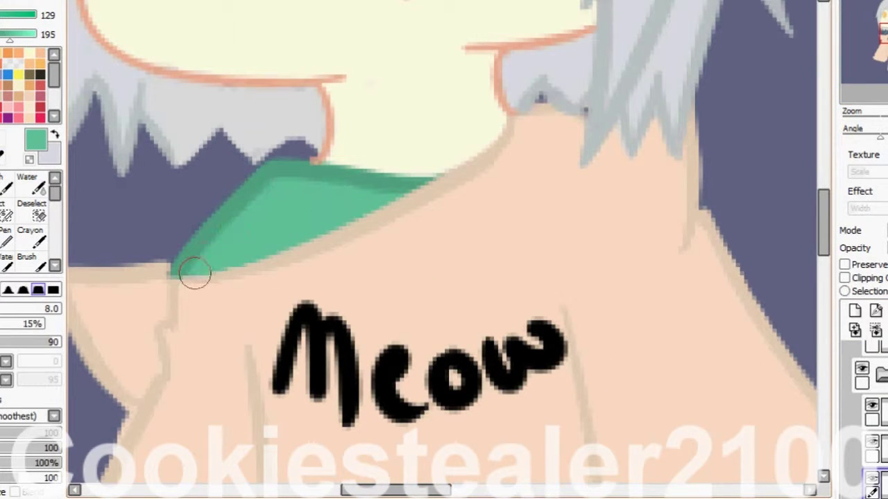
Paint a row of short green stitch dashes along the edge of both sleeve cuffs with a size 8 brush.
scroll(562, 317, "down", 5)
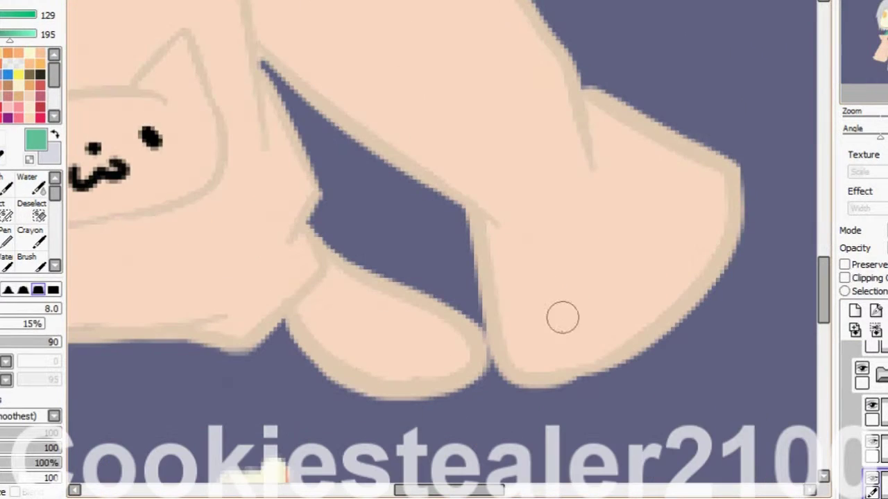
left_click(871, 418)
left_click_drag(628, 277, 652, 265)
left_click_drag(685, 217, 697, 190)
scroll(486, 312, "left", 5)
left_click_drag(256, 313, 286, 322)
left_click_drag(318, 338, 355, 346)
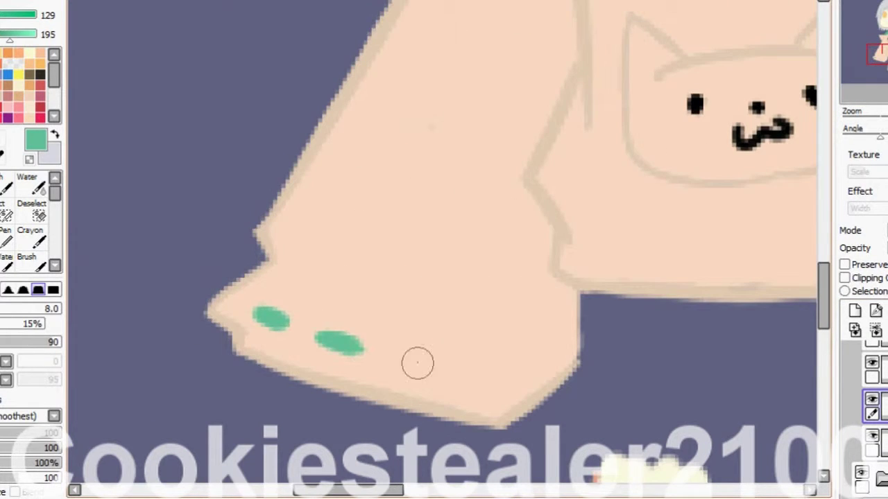
key("minus")
key("minus")
left_click(862, 368)
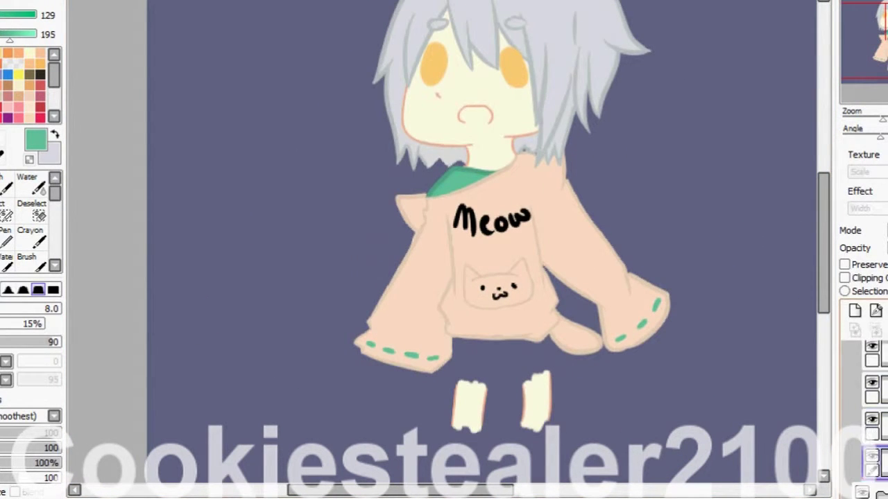
Outline the two short trouser legs in brown over the sketch below the sweater and fill them with lighter tan.
left_click(862, 352)
key("plus")
key("plus")
left_click_drag(583, 459, 478, 175)
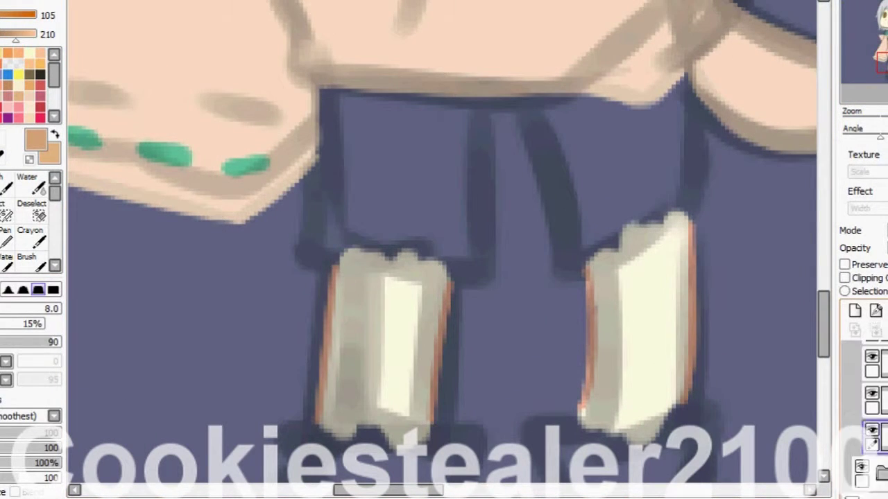
mouse_move(516, 98)
left_mouse_down()
mouse_move(554, 192)
mouse_move(694, 117)
left_mouse_up()
mouse_move(485, 100)
left_mouse_down()
mouse_move(467, 192)
mouse_move(326, 107)
mouse_move(351, 159)
mouse_move(363, 244)
mouse_move(382, 144)
mouse_move(594, 192)
mouse_move(690, 199)
left_mouse_up()
left_click(878, 416)
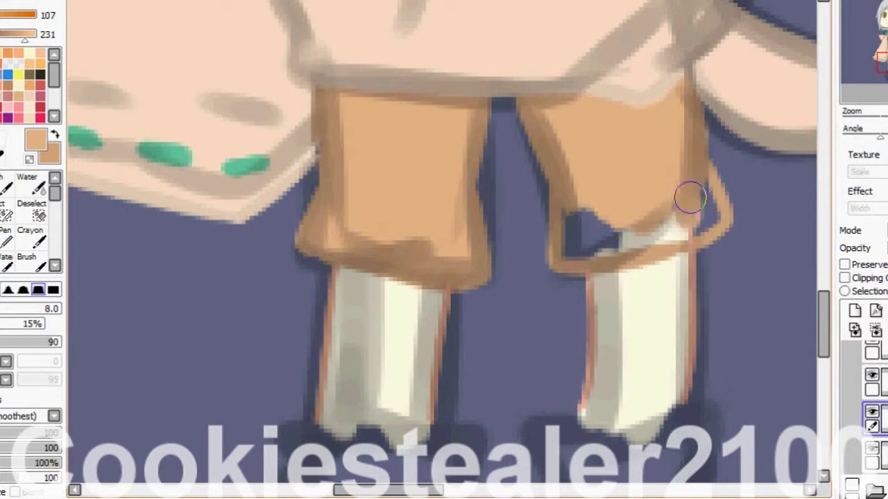
left_click(860, 465)
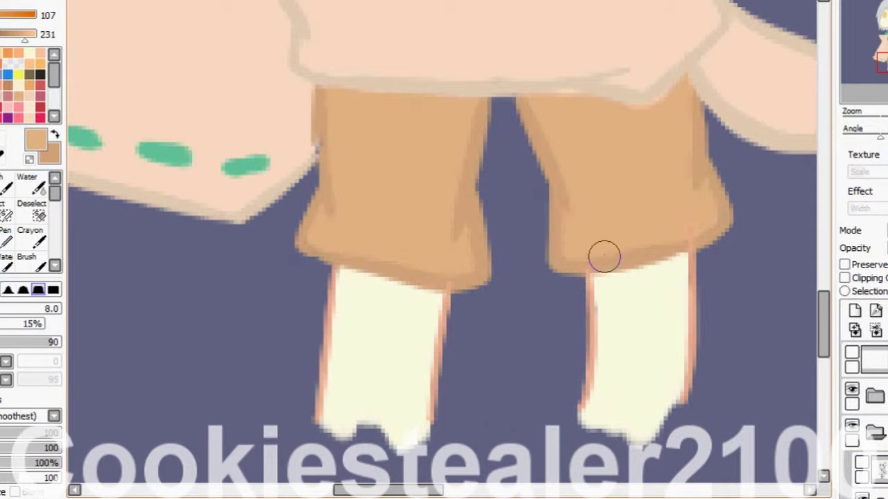
Outline both boots below the legs in grey over the sketch, using a size 6 brush and notched ankle folds.
scroll(327, 145, "down", 4)
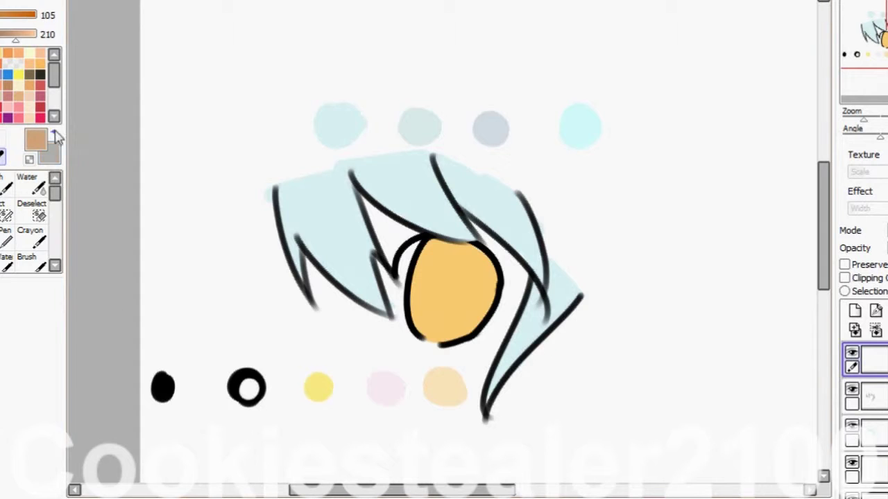
left_click(243, 68)
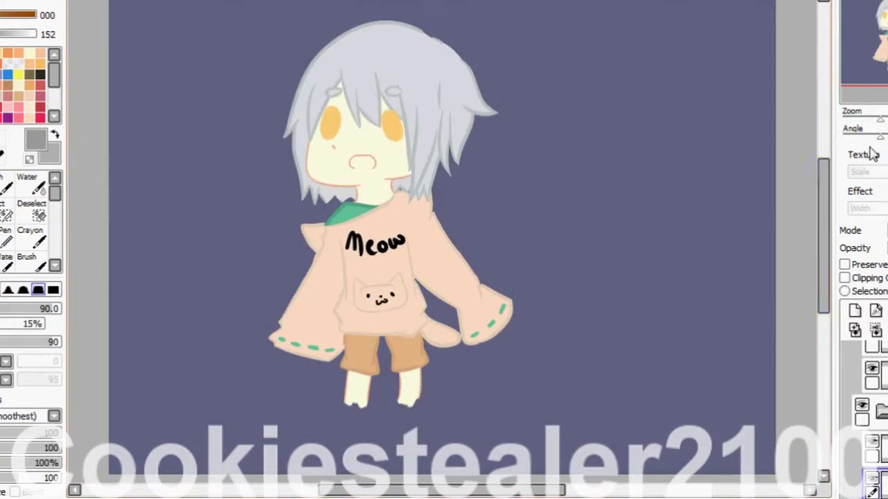
scroll(387, 248, "up", 4)
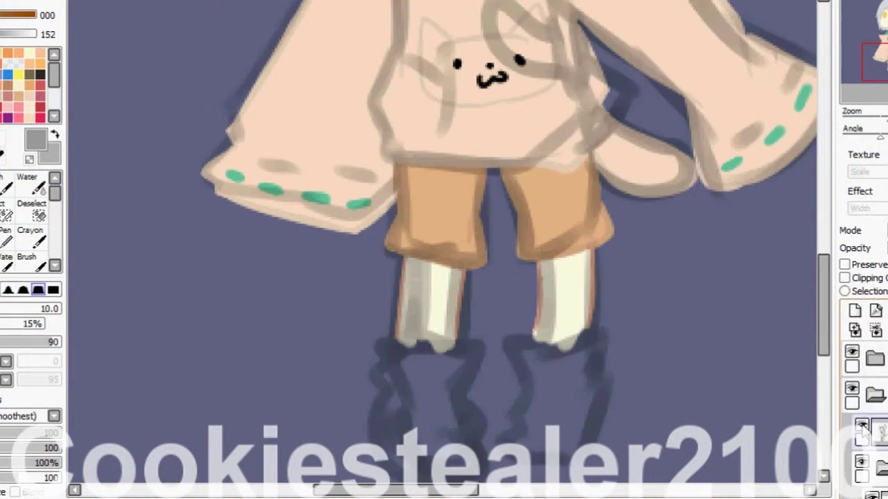
double_click(872, 389)
key("Return")
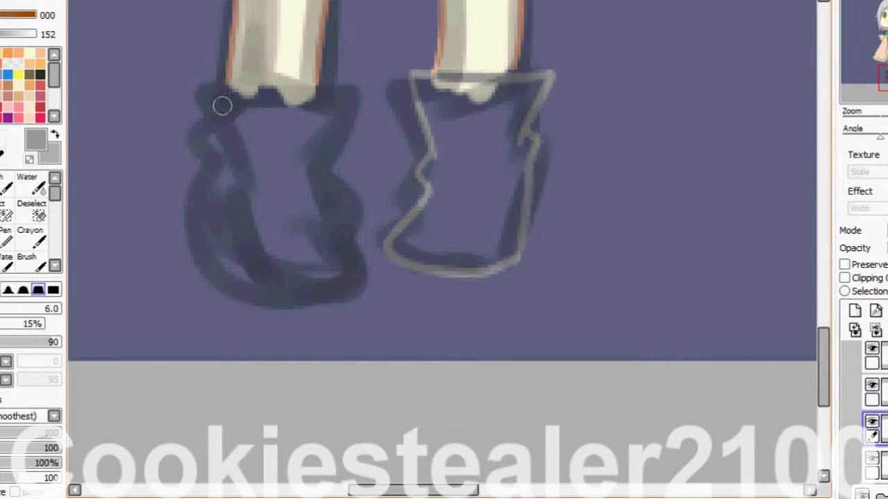
left_click_drag(205, 70, 327, 197)
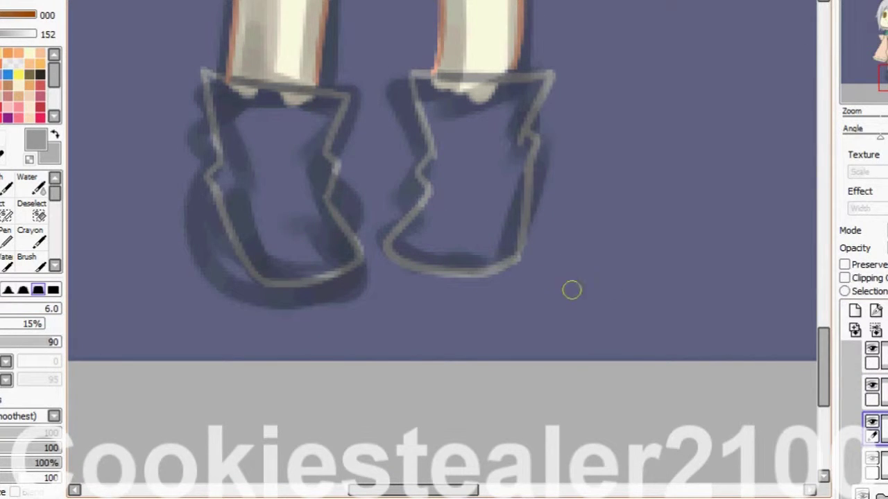
Hide the sketch, fill both boots with a lighter grey and erase the paint outside their outlines.
key("n")
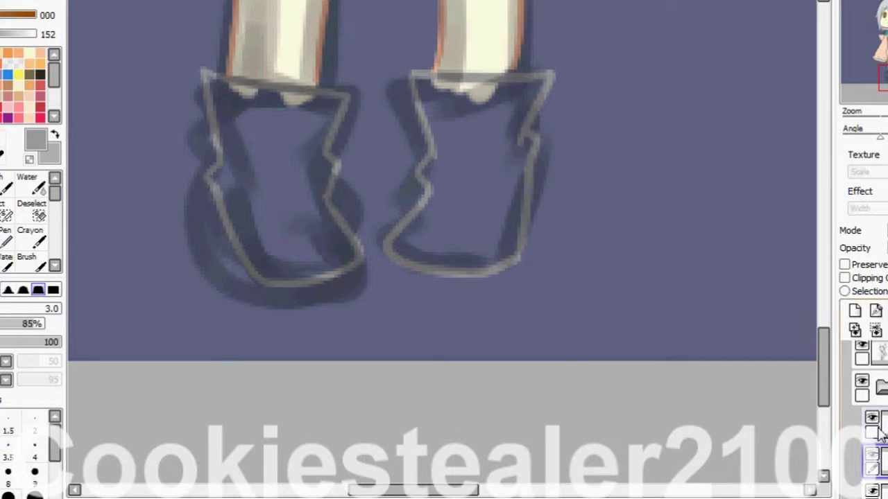
left_click(872, 418)
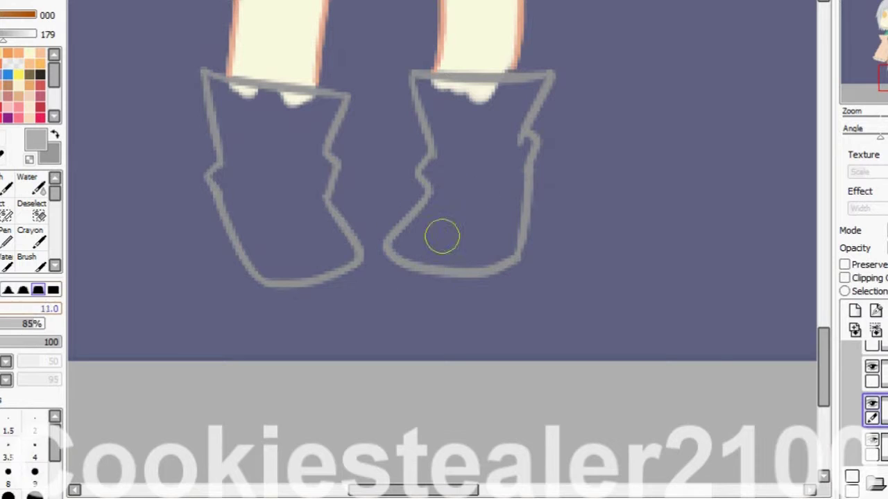
left_click(27, 182)
mouse_move(229, 87)
left_mouse_down()
mouse_move(308, 109)
mouse_move(238, 198)
left_mouse_up()
left_click_drag(486, 90, 374, 258)
key("e")
left_click_drag(188, 70, 192, 202)
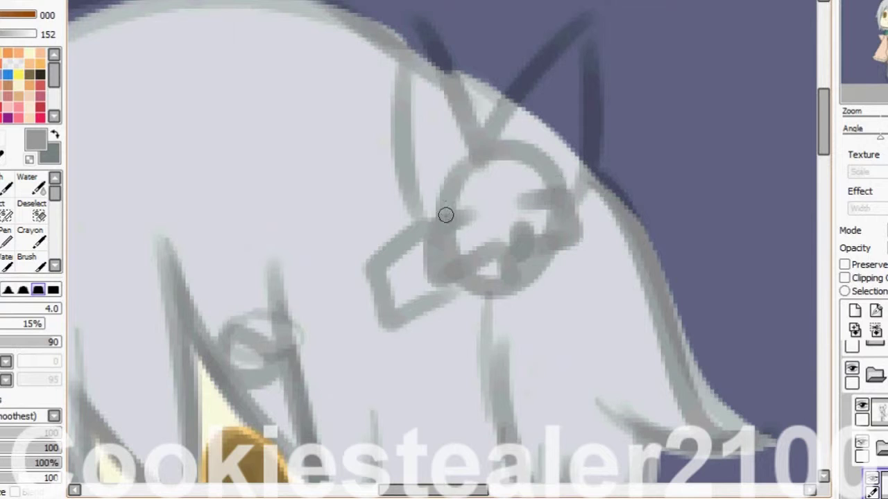
Outline the hair clip over the sketch with a round grey face, two pointed green ears and a slanted red bar.
mouse_move(445, 215)
left_mouse_down()
mouse_move(555, 190)
mouse_move(527, 233)
mouse_move(452, 259)
mouse_move(377, 315)
left_mouse_up()
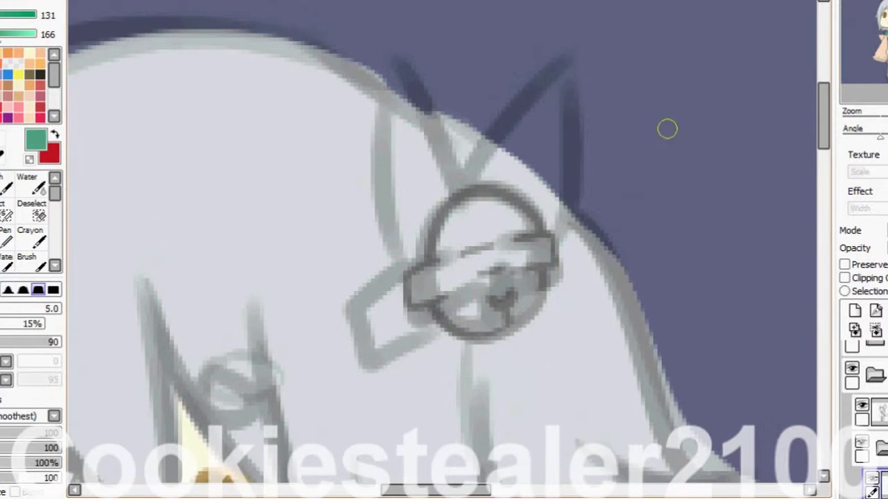
left_click_drag(473, 186, 543, 240)
left_click_drag(472, 186, 423, 251)
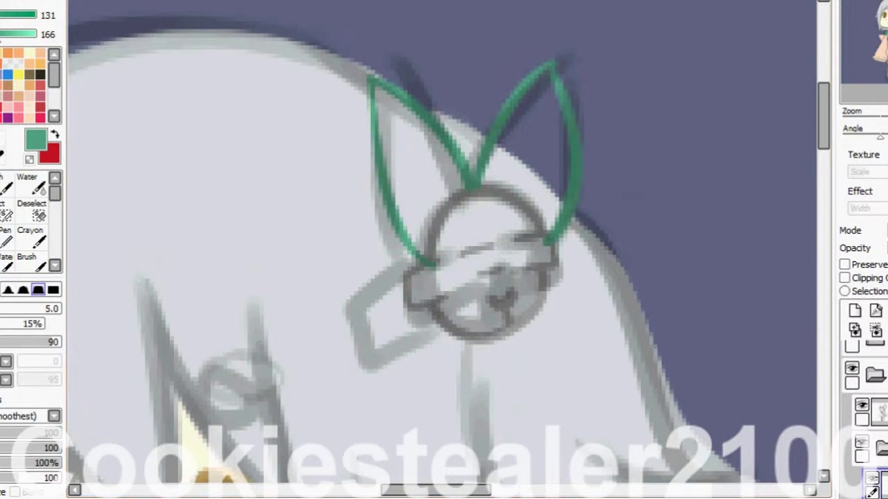
left_click(50, 158)
left_click_drag(407, 268, 420, 337)
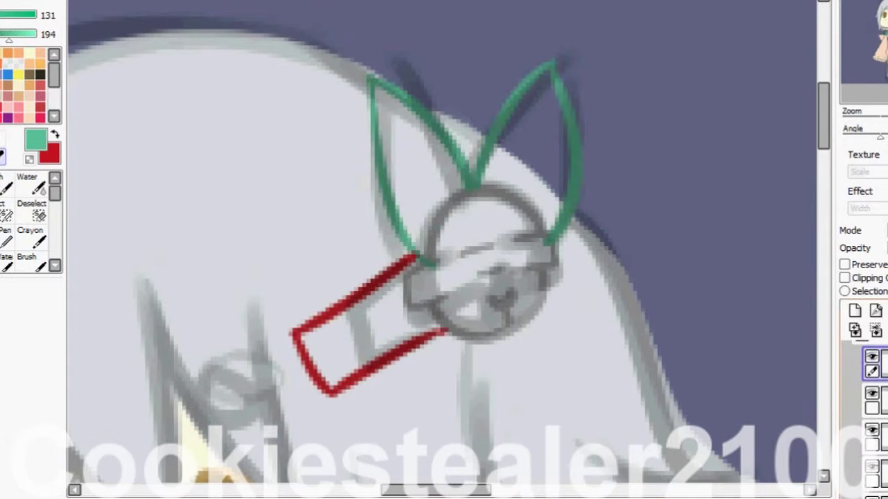
Fill both pointed ears of the hair clip with light green, using a size 7 brush.
left_click_drag(408, 145, 451, 177)
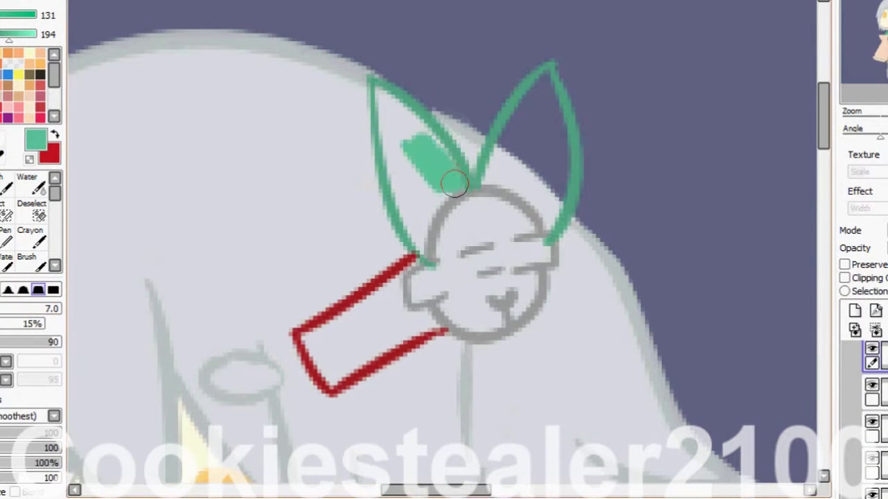
left_click_drag(394, 168, 411, 173)
mouse_move(499, 154)
left_mouse_down()
mouse_move(507, 187)
mouse_move(475, 190)
left_mouse_up()
scroll(877, 403, "down", 2)
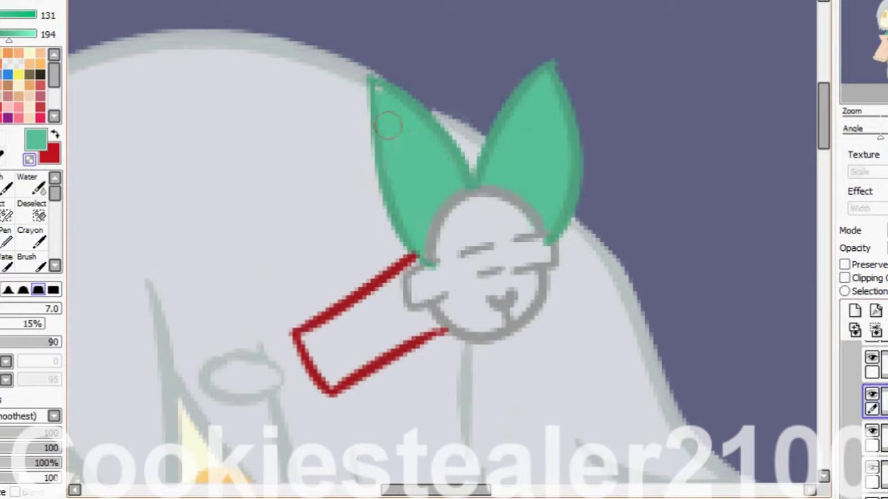
Fill the hair clip's round face with white and its slanted bar with red.
mouse_move(527, 236)
left_mouse_down()
mouse_move(485, 277)
mouse_move(468, 318)
left_mouse_up()
left_click(45, 261)
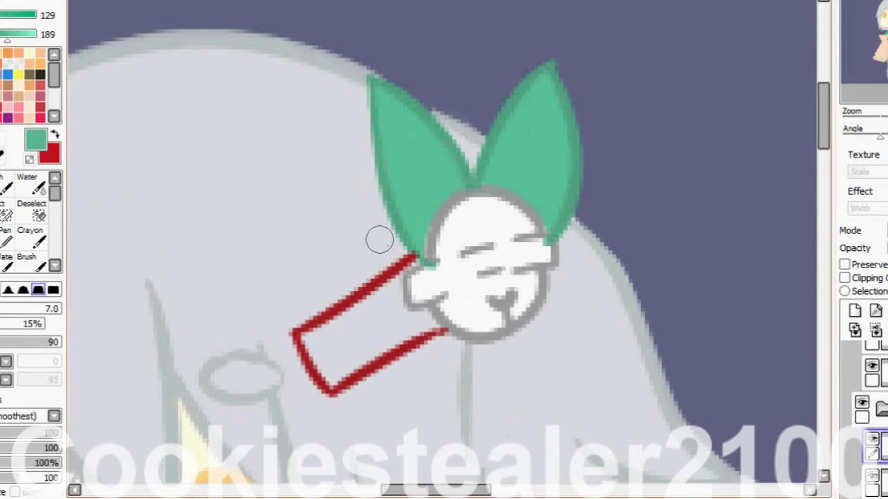
left_click_drag(305, 340, 428, 322)
left_click_drag(421, 263, 430, 323)
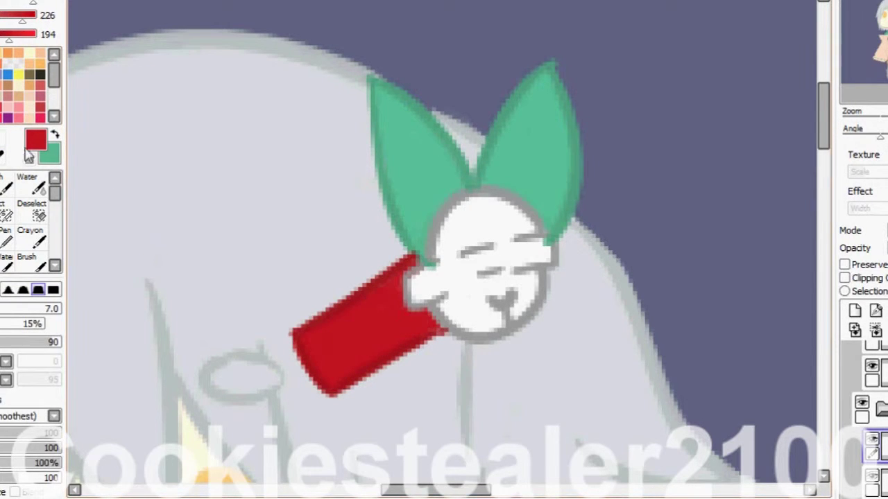
Fill the character's open mouth with light pink using a size 7 brush.
key("minus")
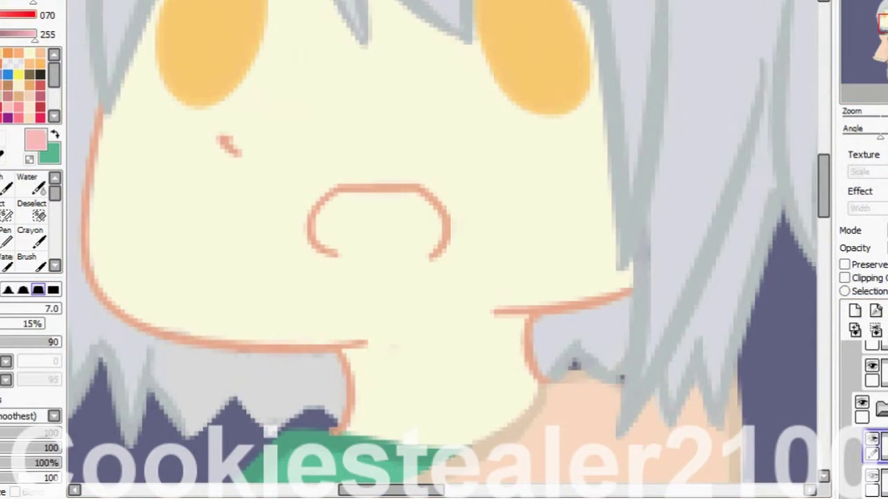
mouse_move(333, 229)
left_mouse_down()
mouse_move(422, 247)
mouse_move(357, 216)
left_mouse_up()
key("ctrl+minus")
key("ctrl+minus")
key("ctrl+minus")
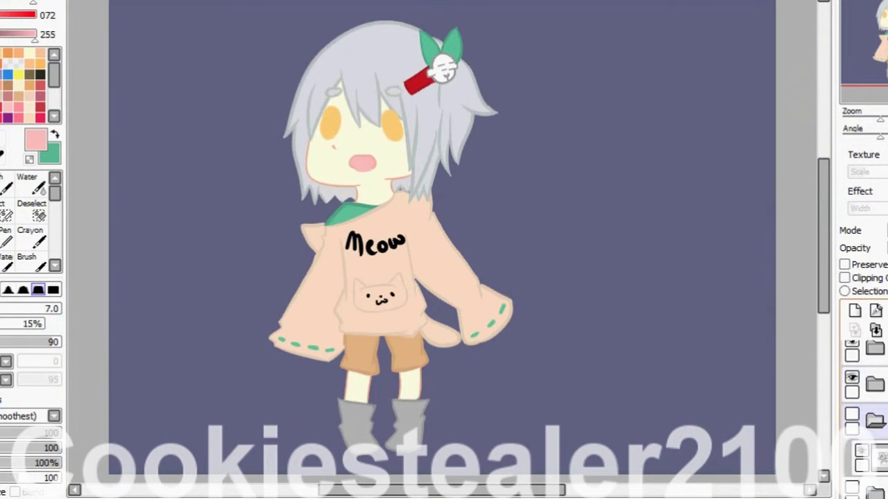